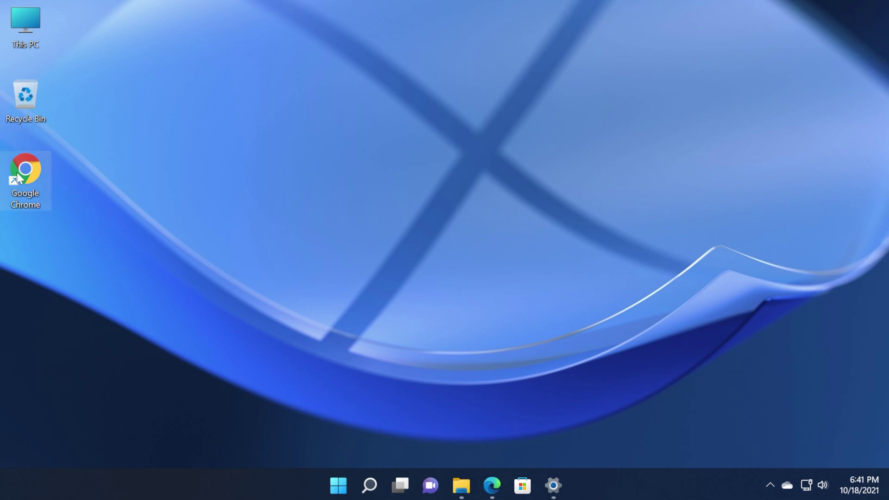
Show the Chrome shortcut won't drop onto the taskbar, then bring up the fix's GitHub page
drag(25, 172, 432, 488)
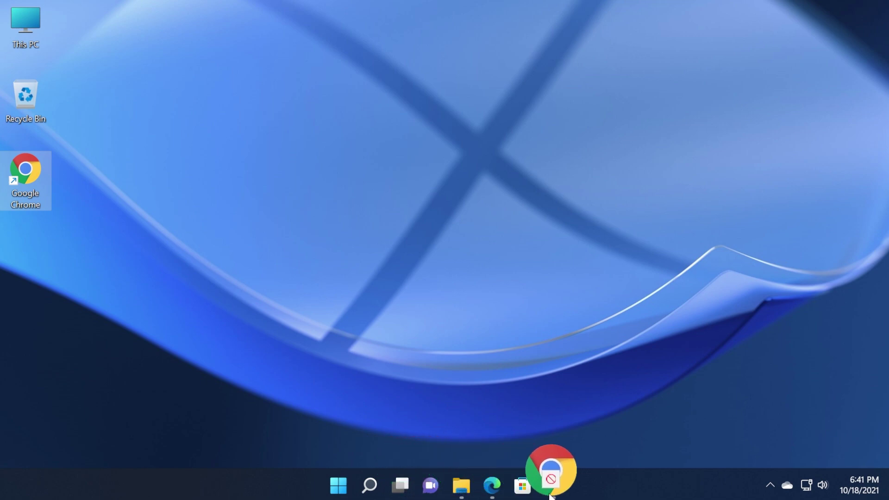
drag(432, 488, 554, 493)
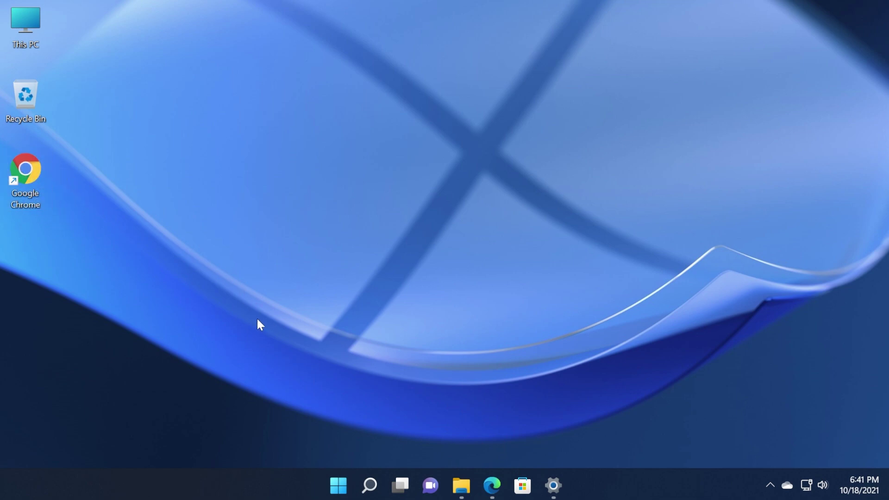
click(492, 485)
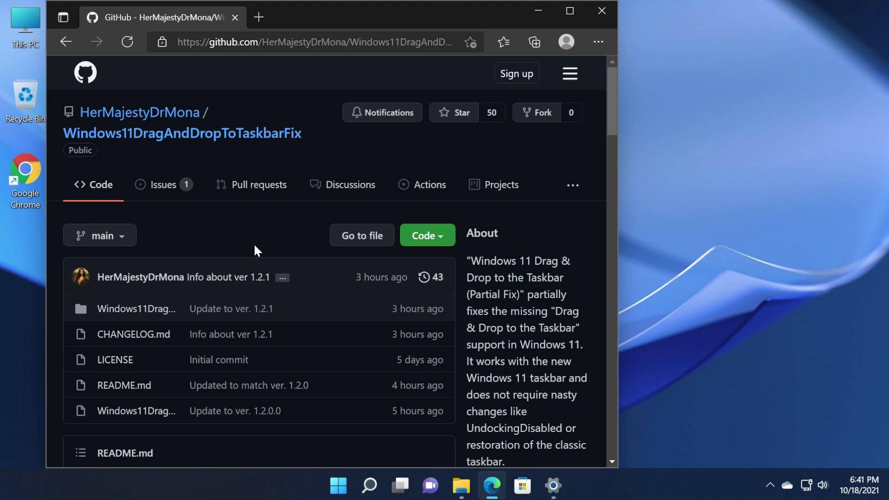
scroll(253, 243, down, 4)
scroll(254, 244, down, 4)
scroll(253, 243, down, 2)
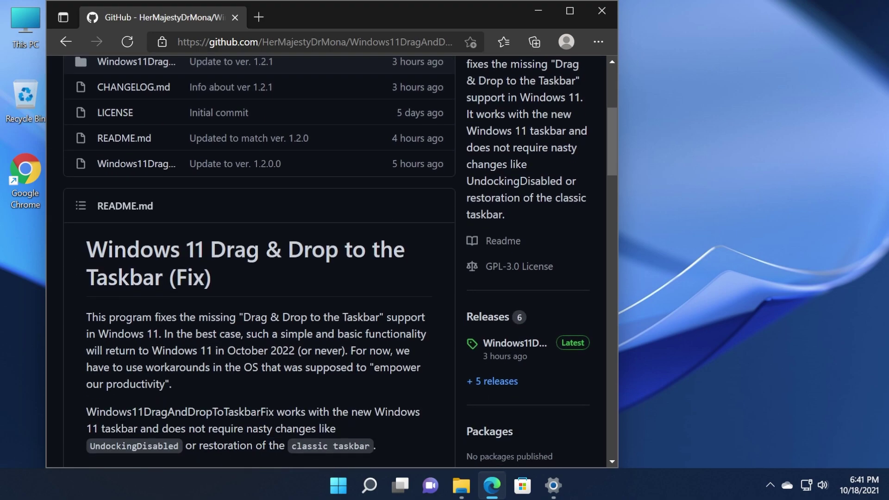
scroll(285, 290, down, 2)
scroll(267, 319, down, 5)
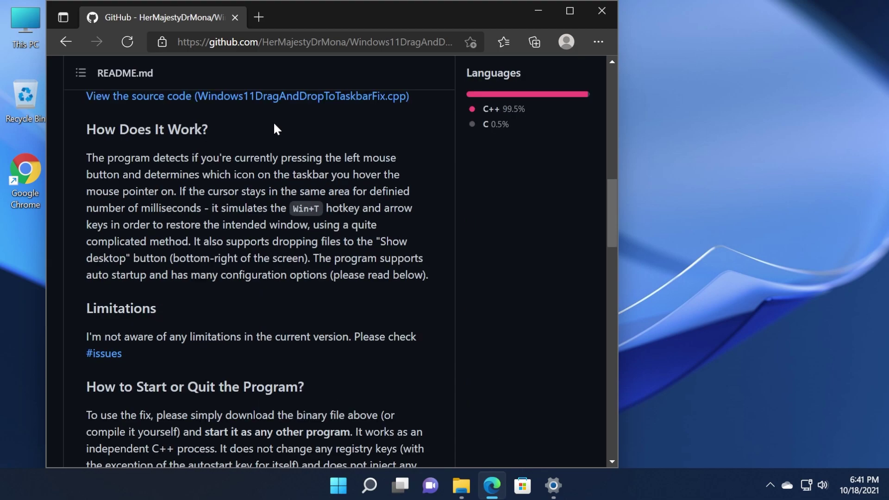
Read the README, highlighting the 'How Does It Work?' paragraph
drag(429, 278, 86, 158)
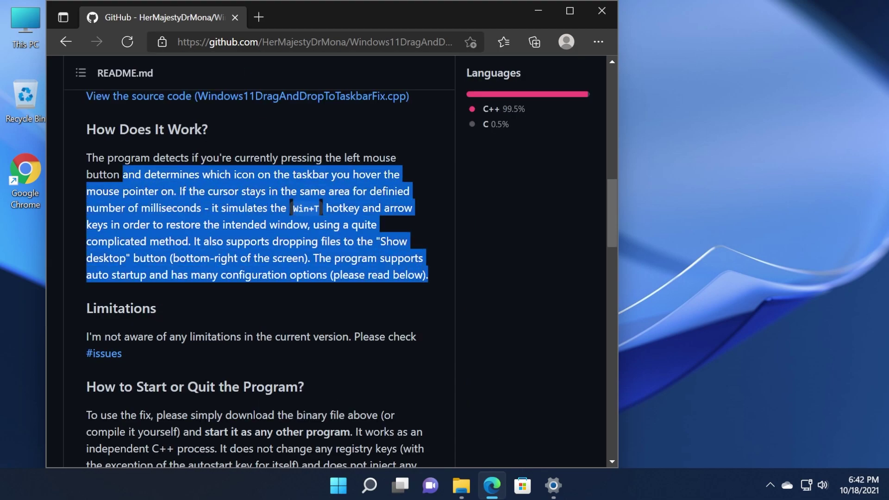
click(105, 145)
scroll(104, 144, down, 2)
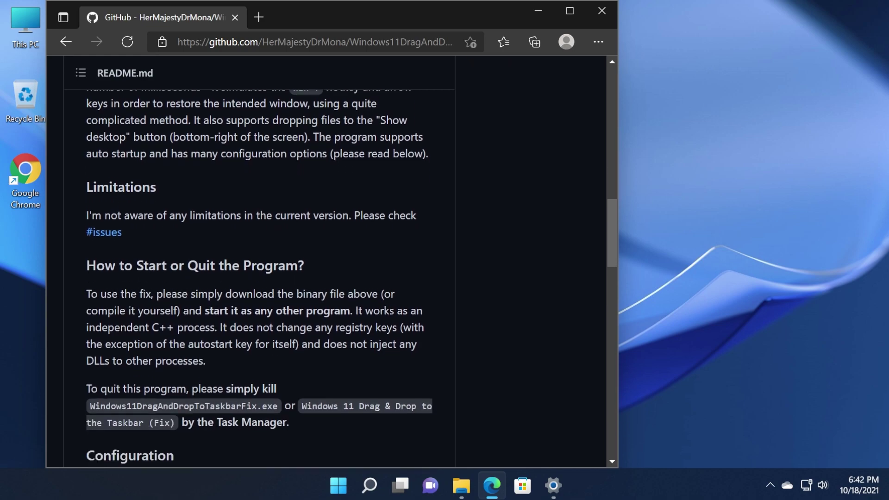
scroll(195, 184, down, 2)
drag(292, 303, 82, 161)
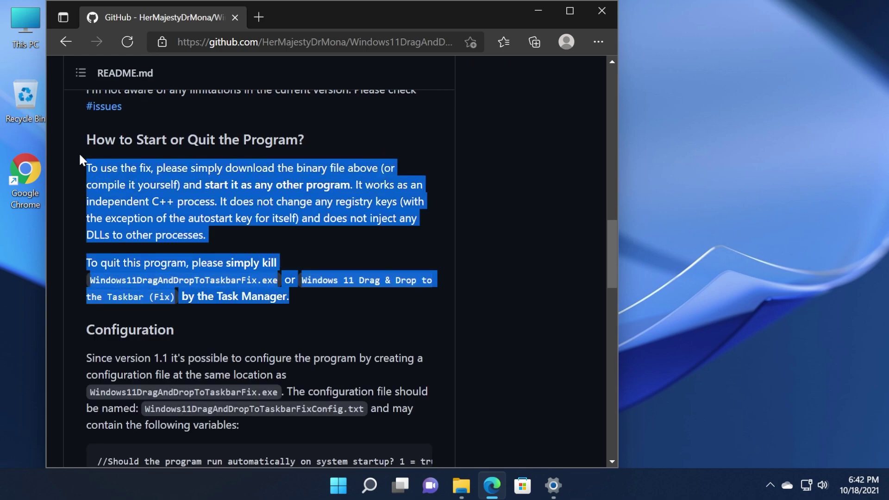
scroll(208, 278, down, 2)
drag(86, 358, 430, 212)
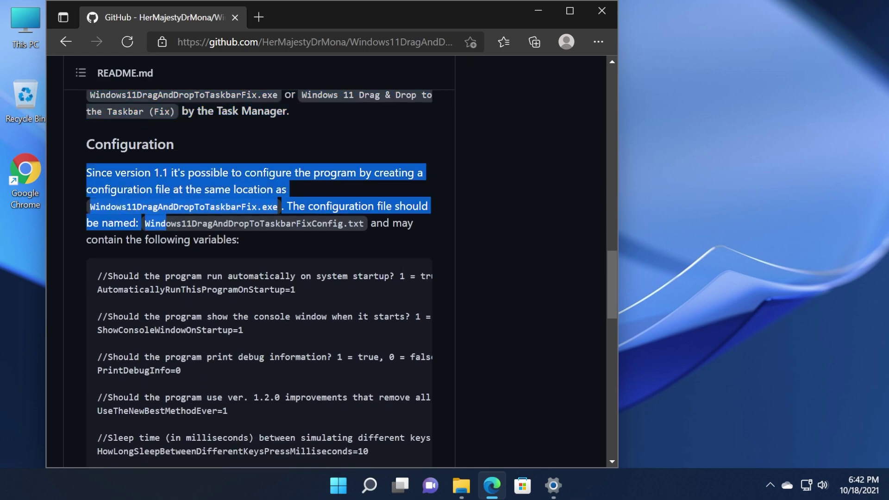
scroll(209, 279, down, 2)
scroll(197, 231, down, 3)
scroll(197, 231, down, 3)
click(197, 232)
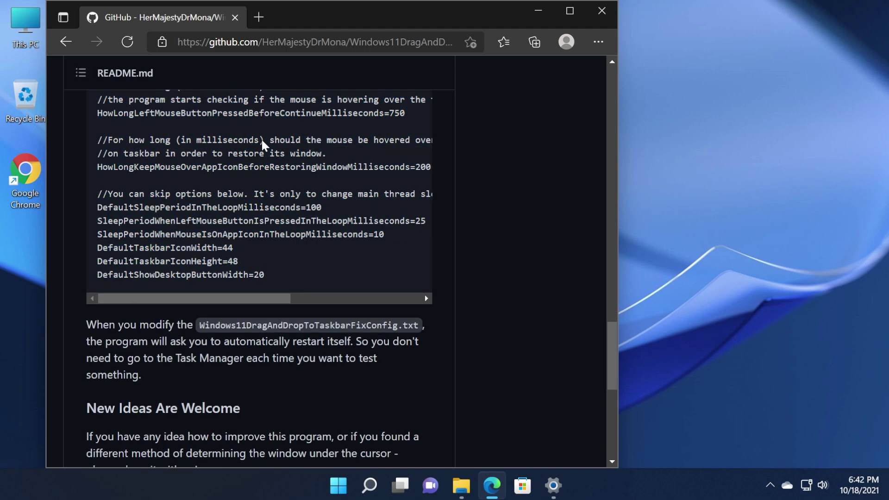
scroll(197, 231, down, 2)
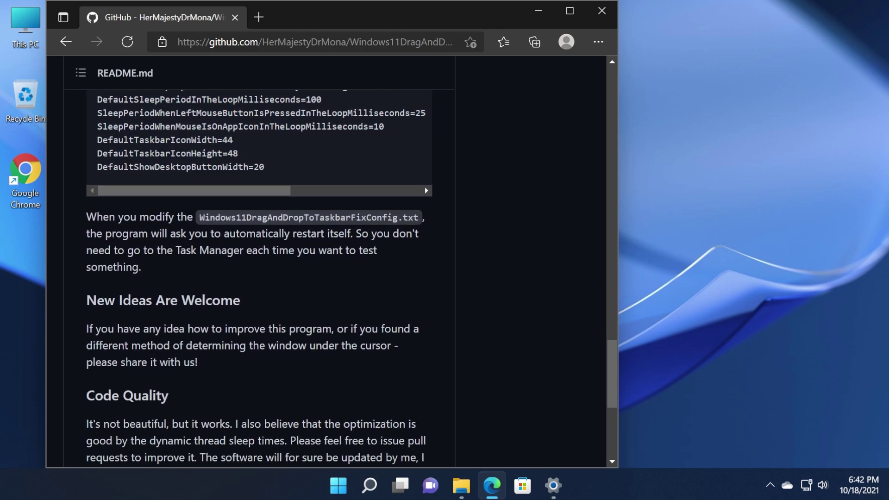
scroll(209, 222, down, 2)
scroll(219, 212, up, 5)
scroll(237, 266, up, 3)
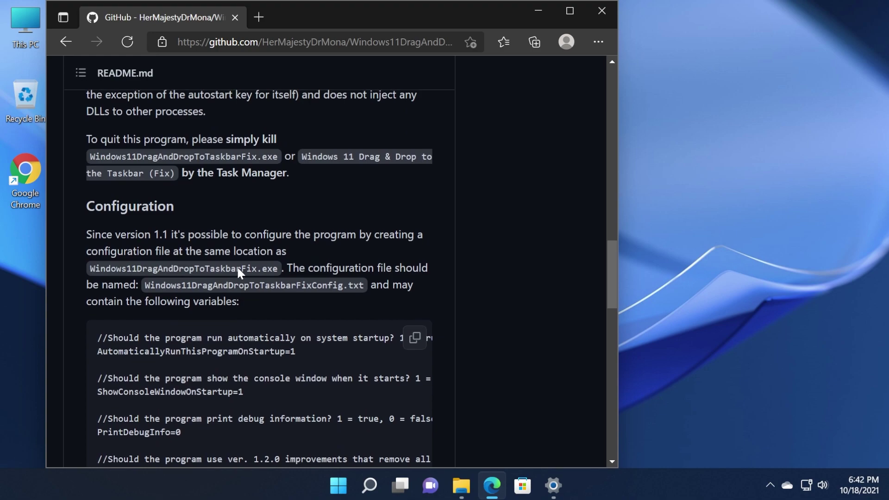
scroll(236, 266, up, 3)
scroll(237, 267, up, 3)
scroll(237, 266, up, 1)
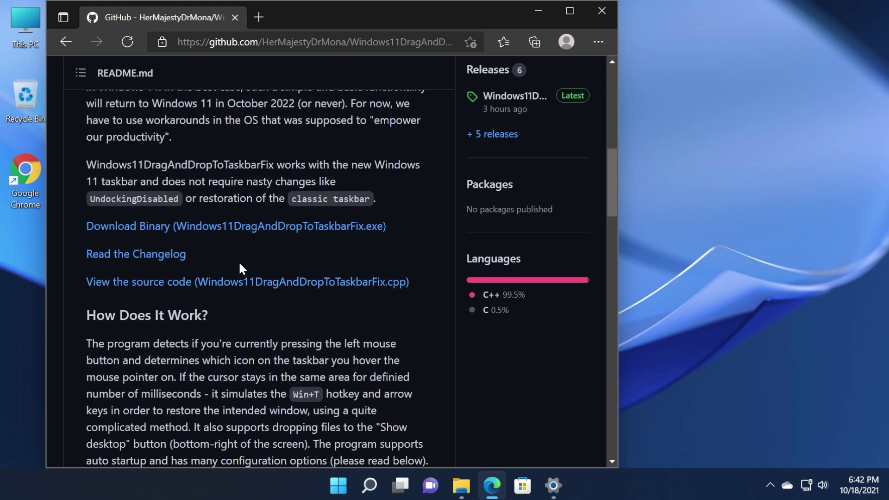
Download Windows11DragAndDropToTaskbarFix.exe from the latest release, keeping it past the SmartScreen warning
click(222, 226)
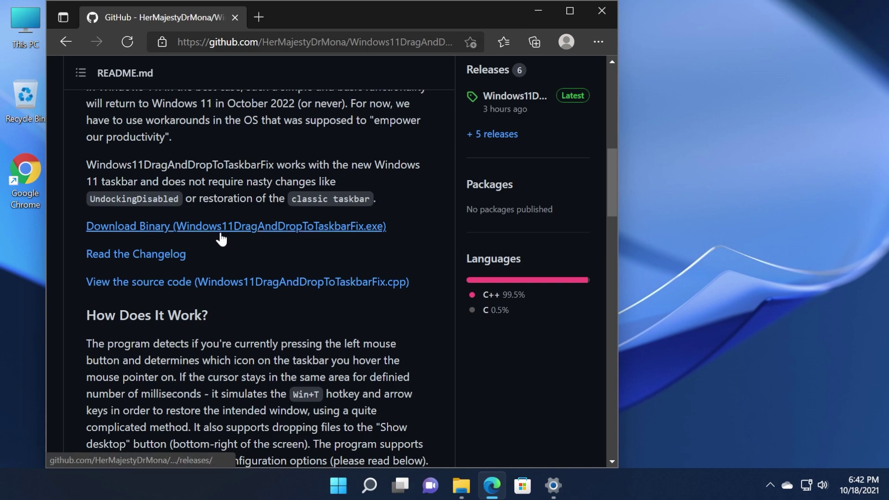
click(344, 314)
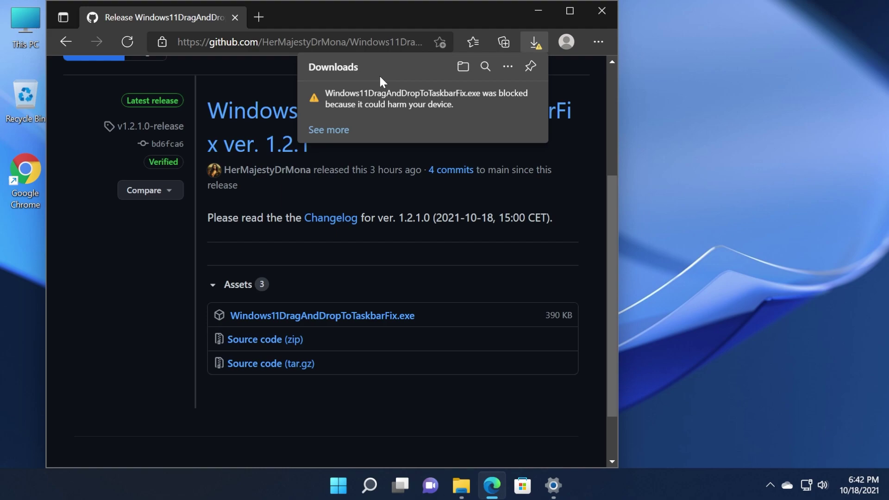
mouse_move(418, 112)
click(523, 97)
click(488, 122)
click(385, 268)
click(389, 294)
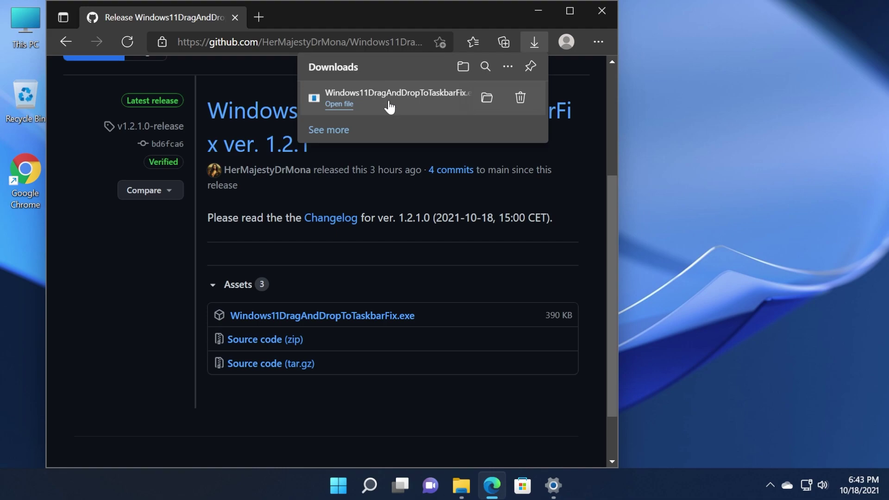
Run the downloaded fix from the desktop and drag the Chrome shortcut onto taskbar apps
click(538, 11)
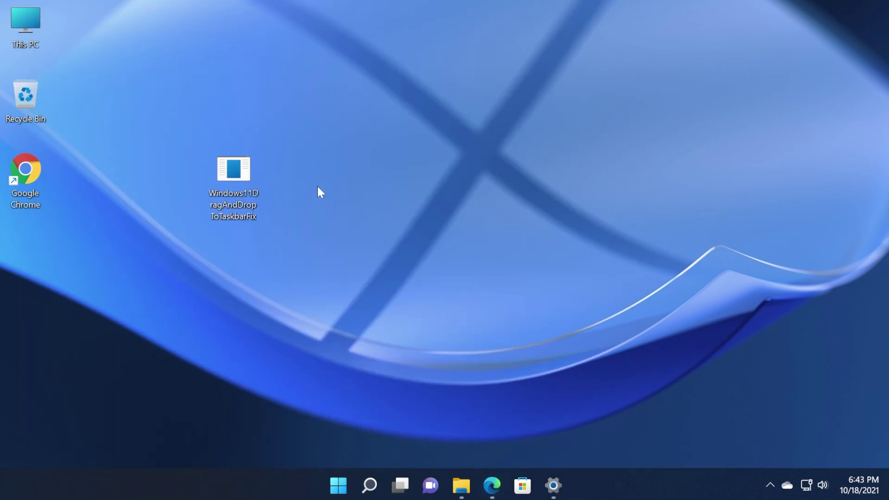
double_click(234, 174)
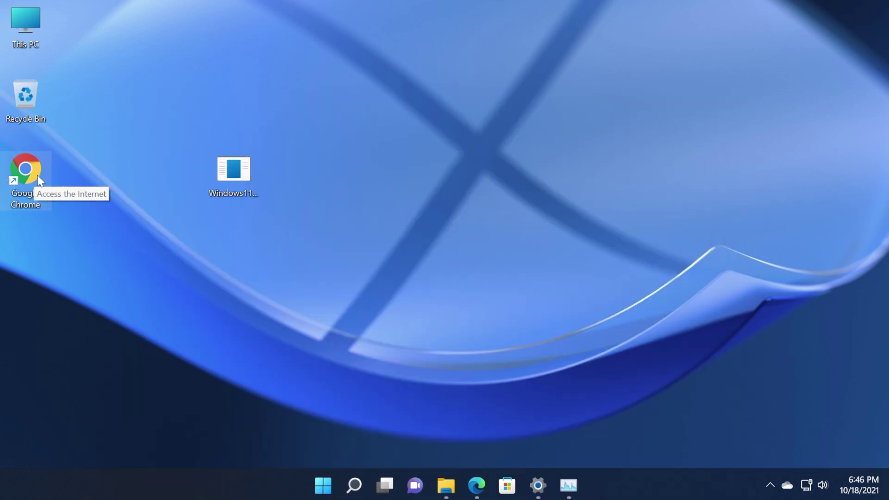
mouse_move(26, 174)
mouse_down()
mouse_move(224, 281)
mouse_move(47, 170)
mouse_move(446, 487)
mouse_move(451, 439)
mouse_move(21, 173)
mouse_up()
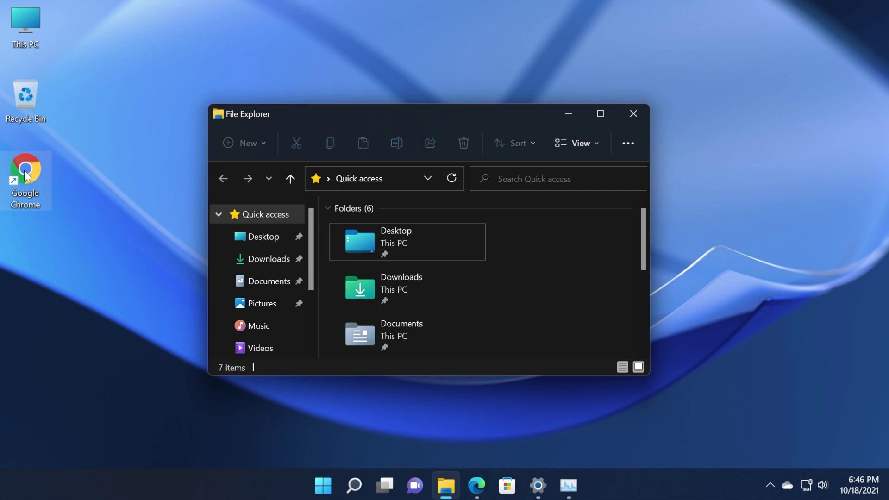
drag(7, 139, 21, 264)
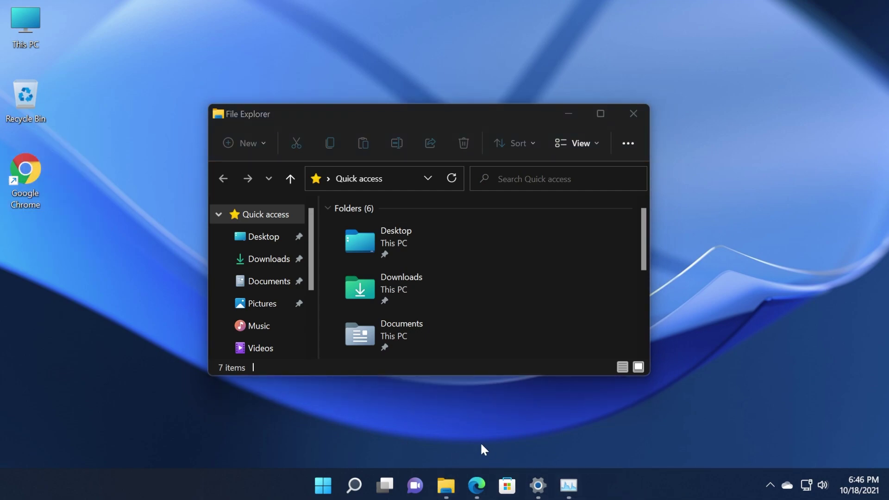
click(439, 110)
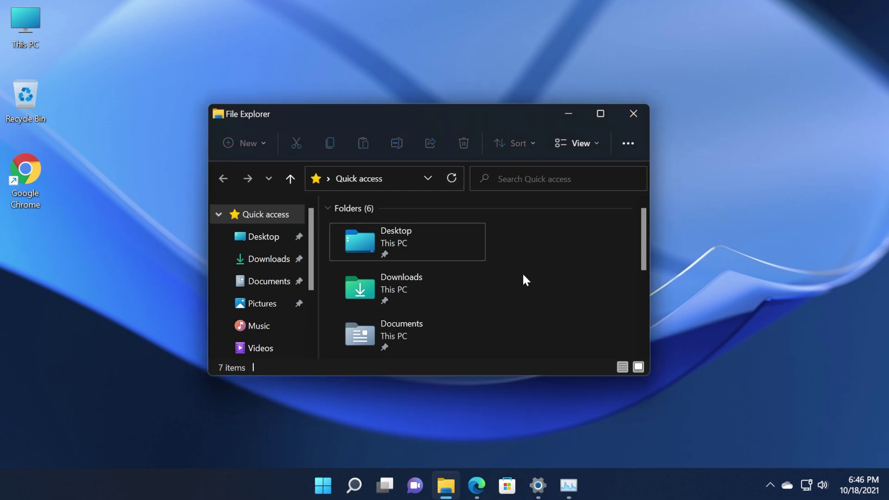
drag(405, 119, 390, 129)
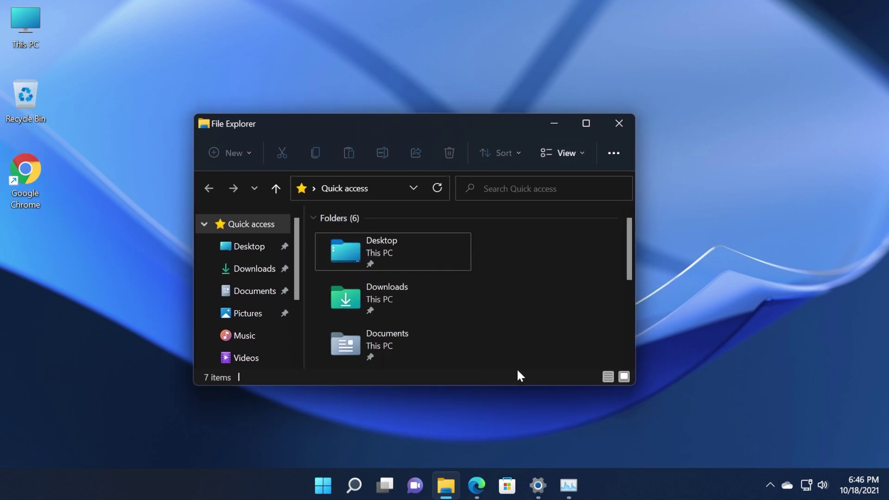
click(537, 486)
mouse_move(445, 485)
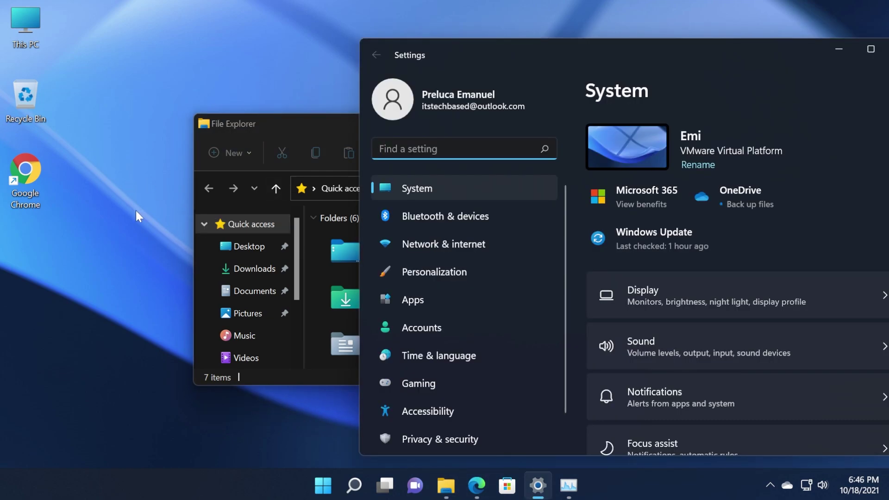
mouse_move(26, 174)
mouse_down()
mouse_move(101, 208)
mouse_move(882, 473)
mouse_move(76, 191)
mouse_up()
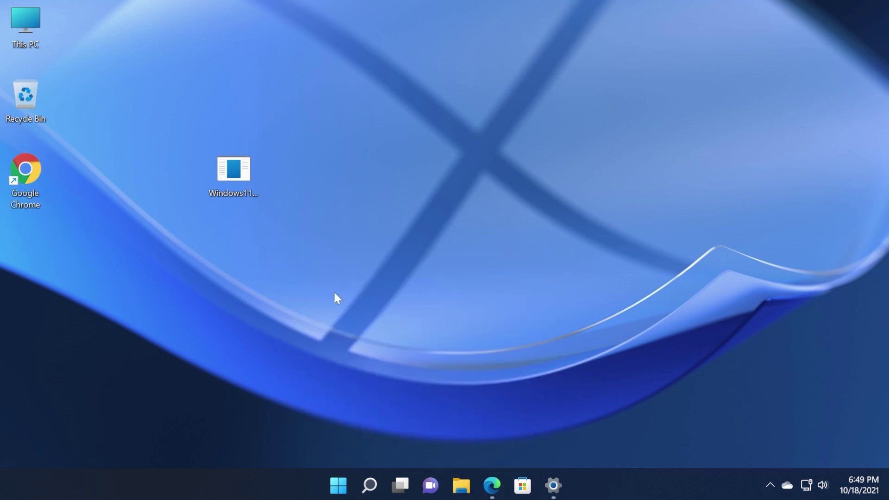
Launch Command Prompt as administrator from Windows search, approving the UAC prompt
click(370, 486)
text(cmd)
right_click(258, 182)
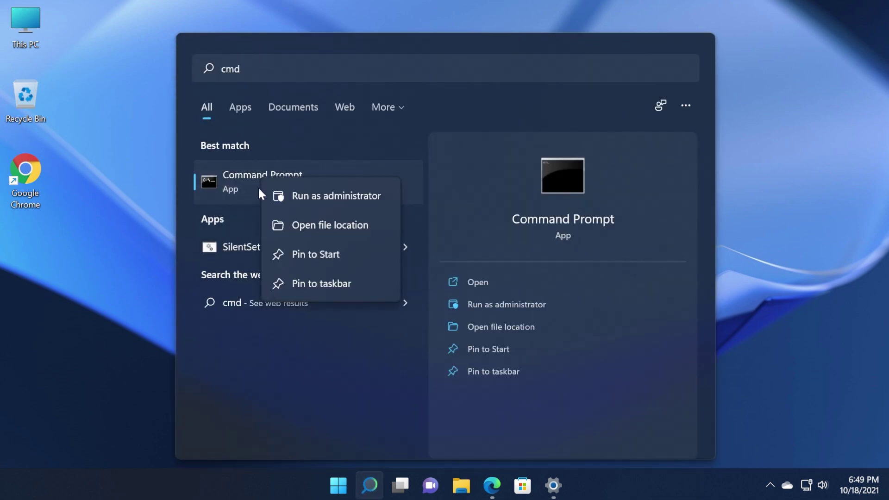
click(299, 197)
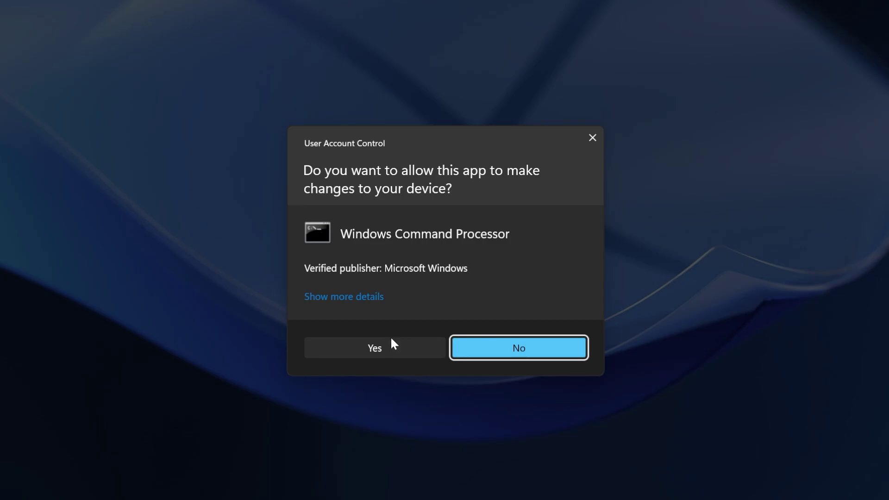
click(390, 348)
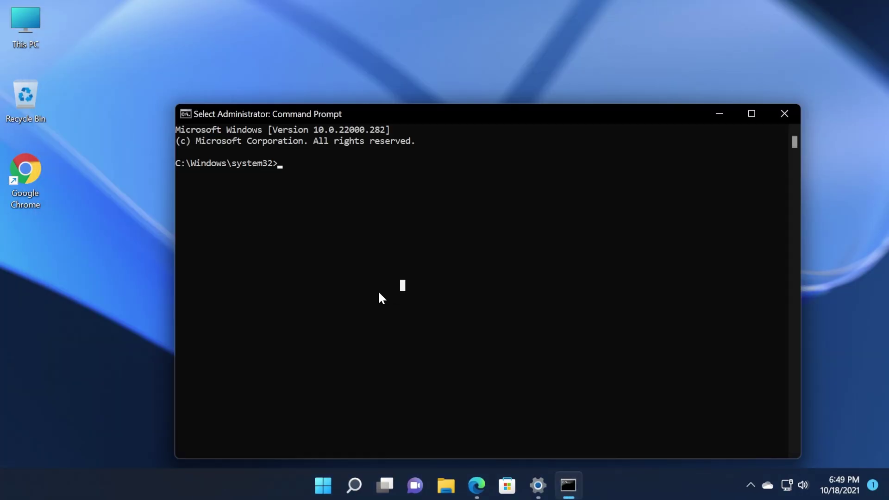
text(taskkill /f /im)
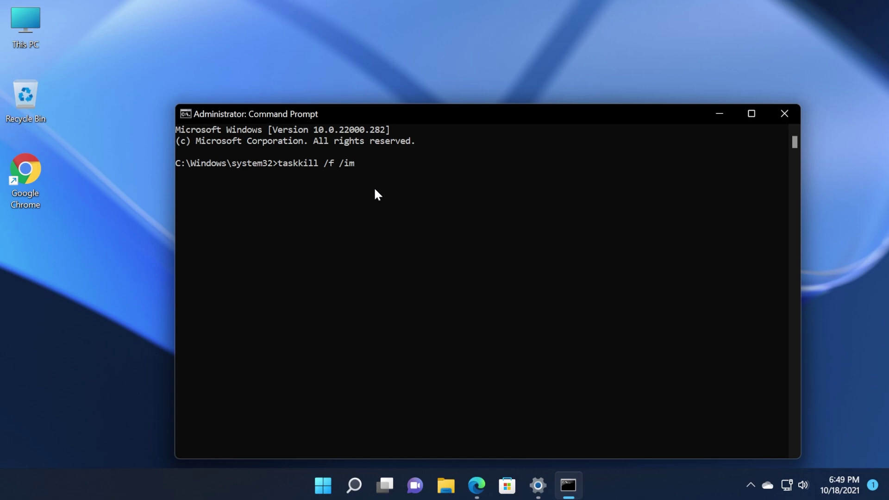
text( Windows11DragAndDropToTaskbarFix.exe)
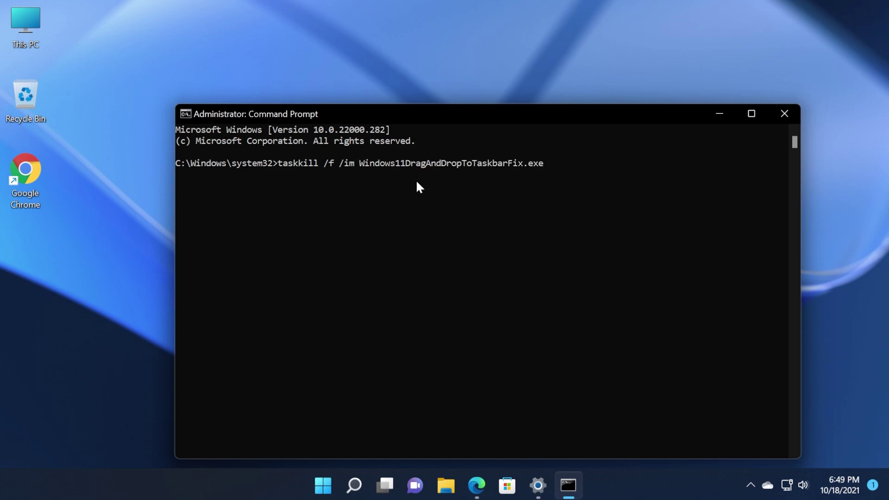
Run taskkill /f /im Windows11DragAndDropToTaskbarFix.exe, then close the admin Command Prompt
key(Return)
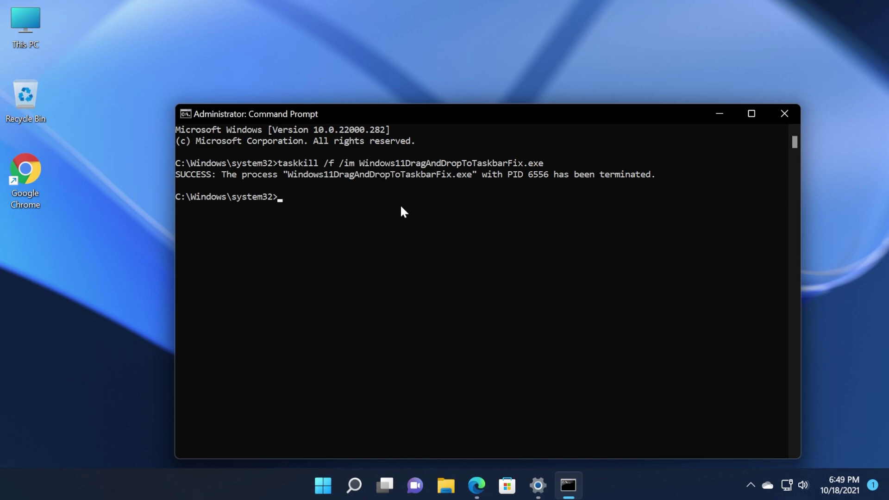
drag(435, 114, 369, 57)
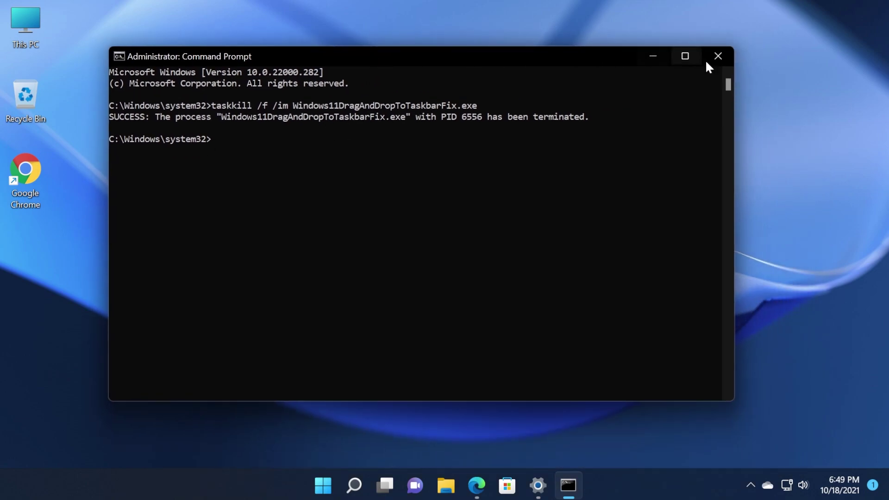
click(717, 56)
Drag the Chrome desktop shortcut onto taskbar apps to show drops are blocked again
drag(26, 180, 494, 494)
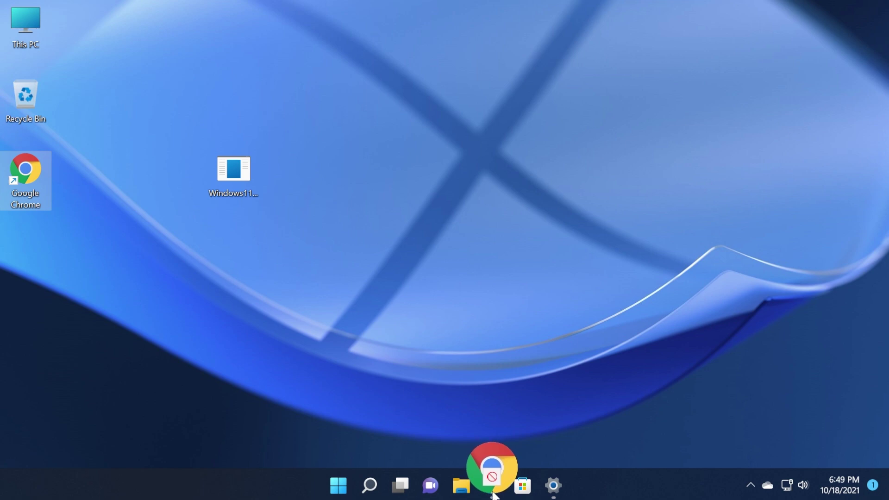
mouse_move(494, 493)
mouse_down()
mouse_move(875, 480)
mouse_move(490, 494)
mouse_move(878, 463)
mouse_up()
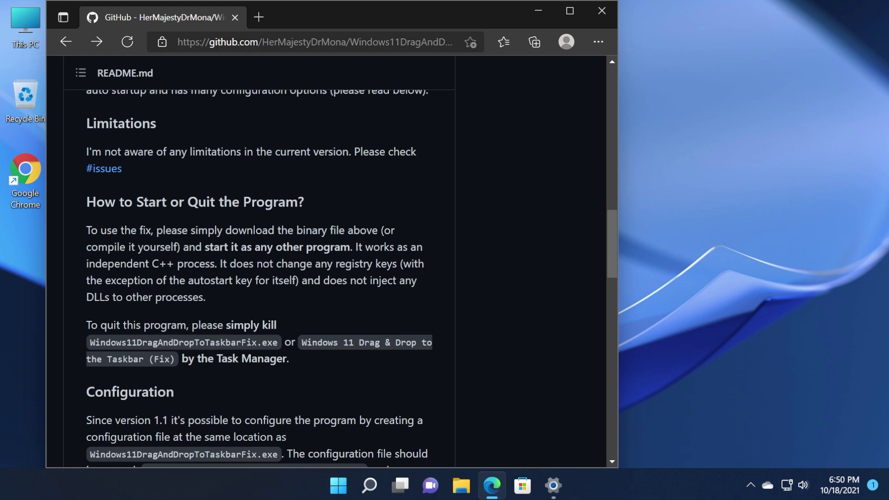
scroll(313, 240, up, 5)
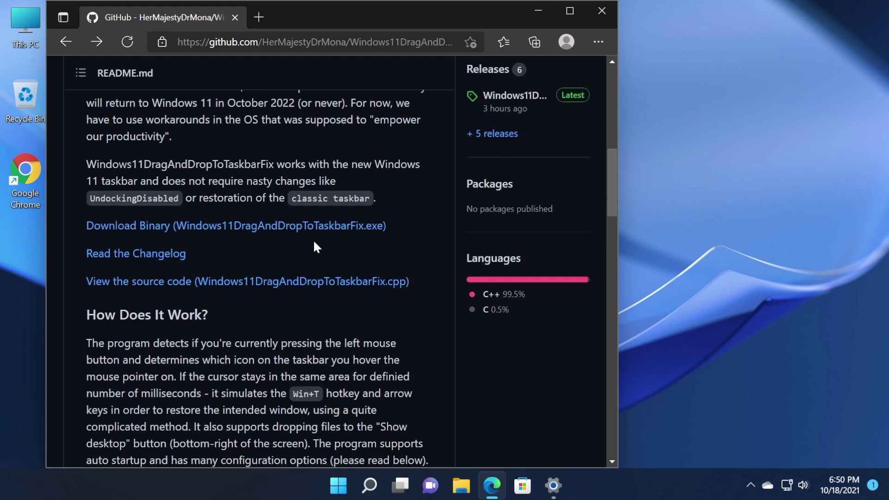
scroll(314, 240, up, 5)
scroll(313, 239, up, 3)
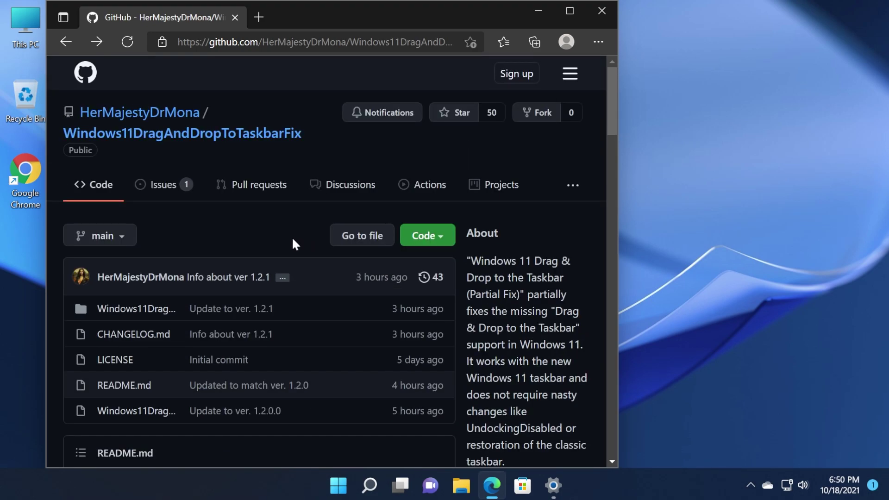
scroll(293, 246, down, 5)
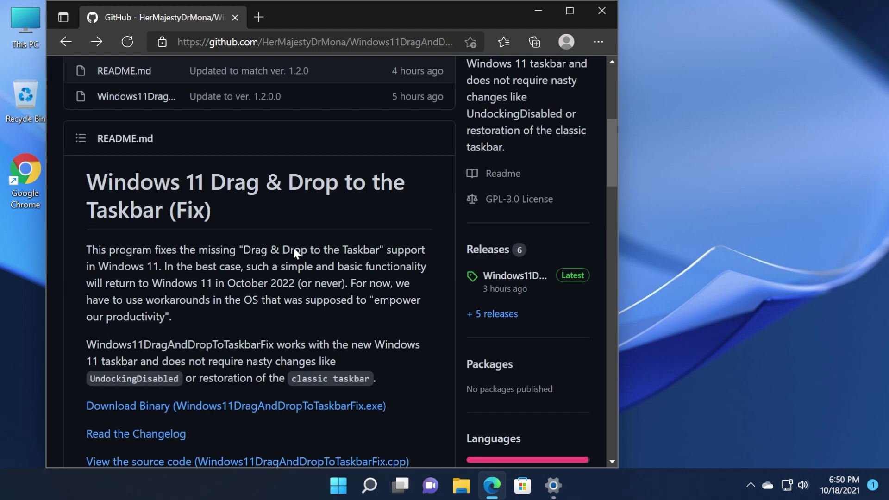
scroll(292, 246, down, 2)
scroll(292, 246, down, 1)
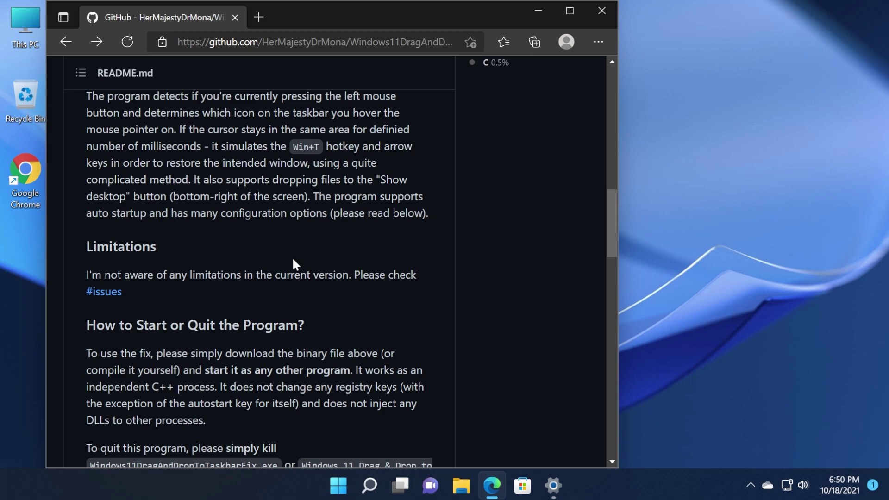
scroll(292, 258, up, 3)
scroll(282, 270, up, 5)
scroll(282, 270, up, 5)
mouse_move(246, 263)
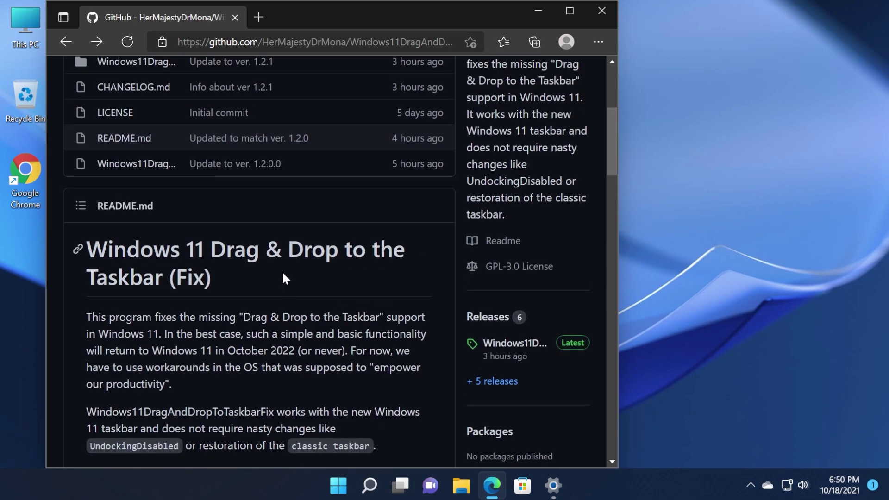